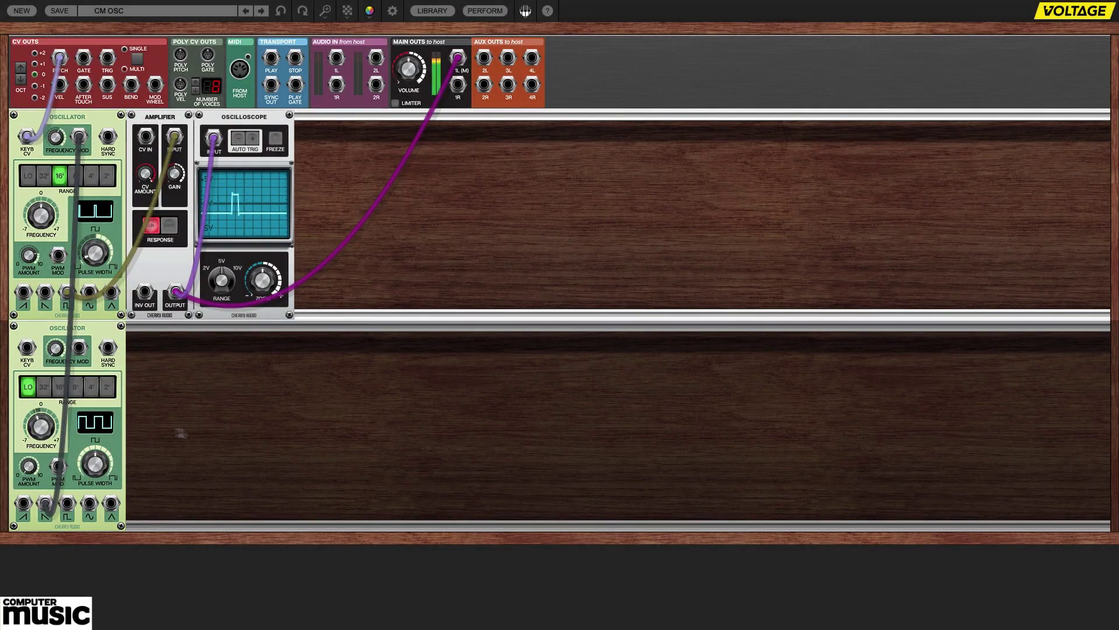
# Nudge the LO-range oscillator's Frequency knob slightly higher.
pyautogui.moveTo(36, 429); pyautogui.dragTo(40, 389)
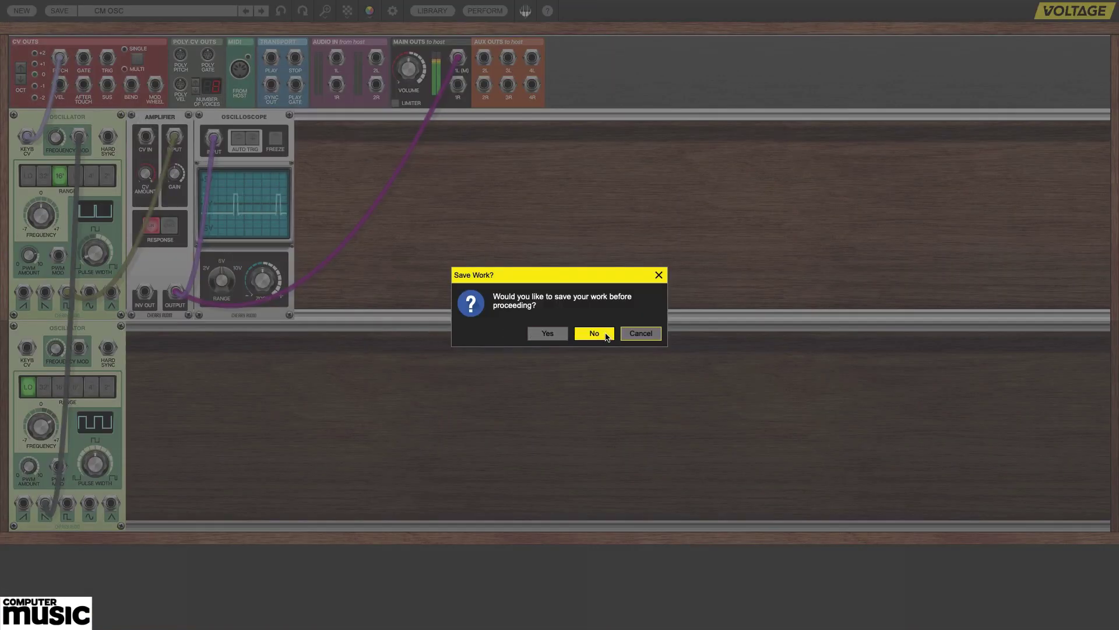
# Discard the CM OSC patch without saving and show the Cherry Audio Modules library.
pyautogui.click(605, 335)
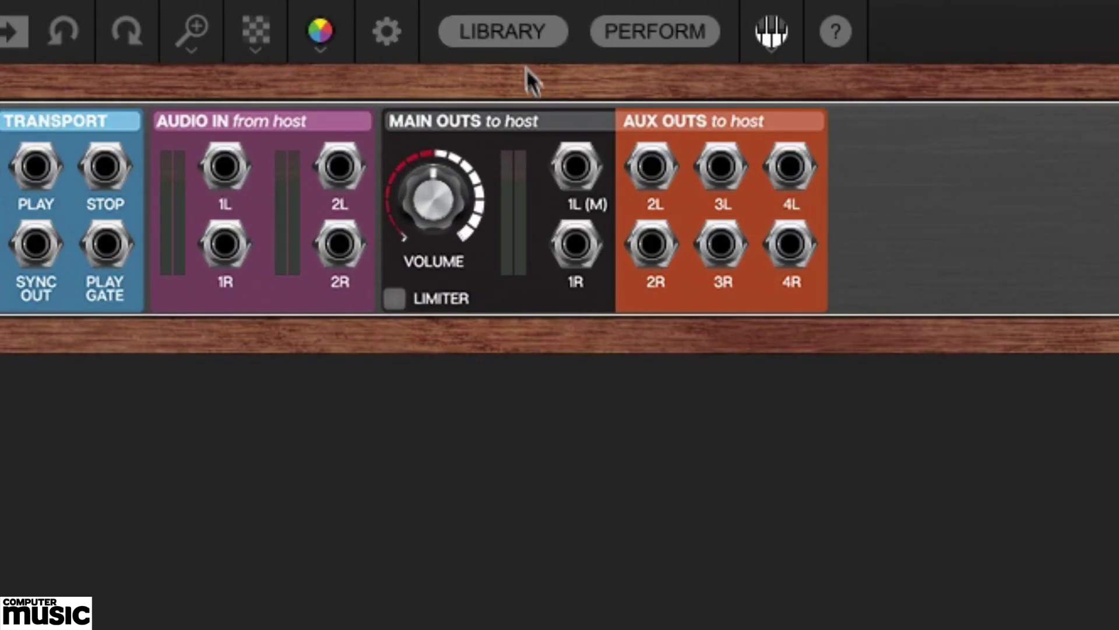
pyautogui.click(524, 31)
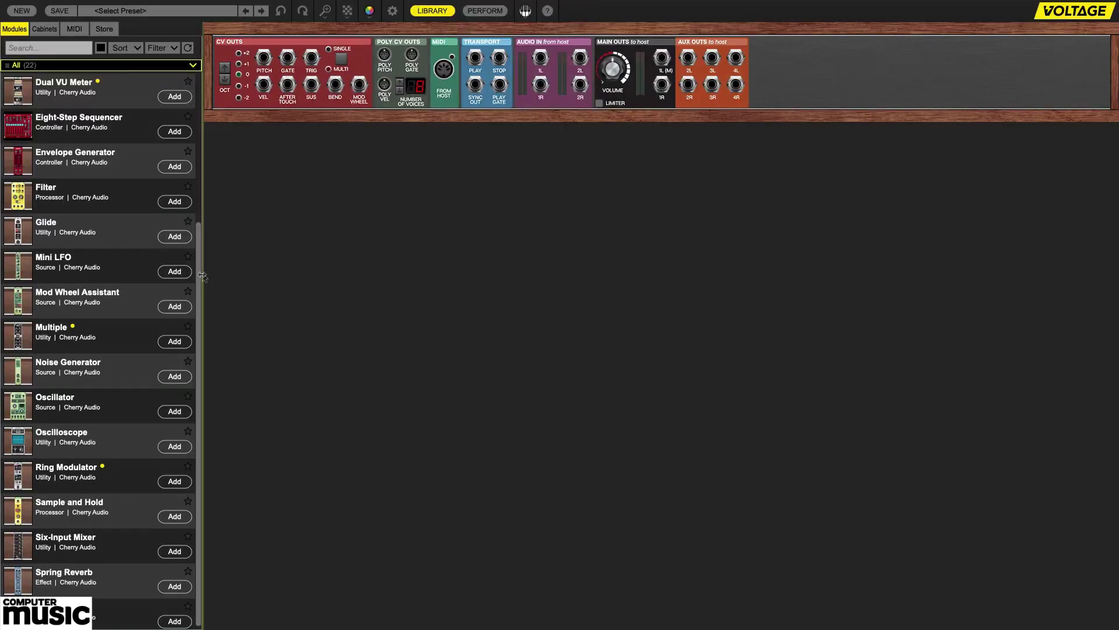
pyautogui.scroll(2, 209, 224)
pyautogui.scroll(4, 209, 223)
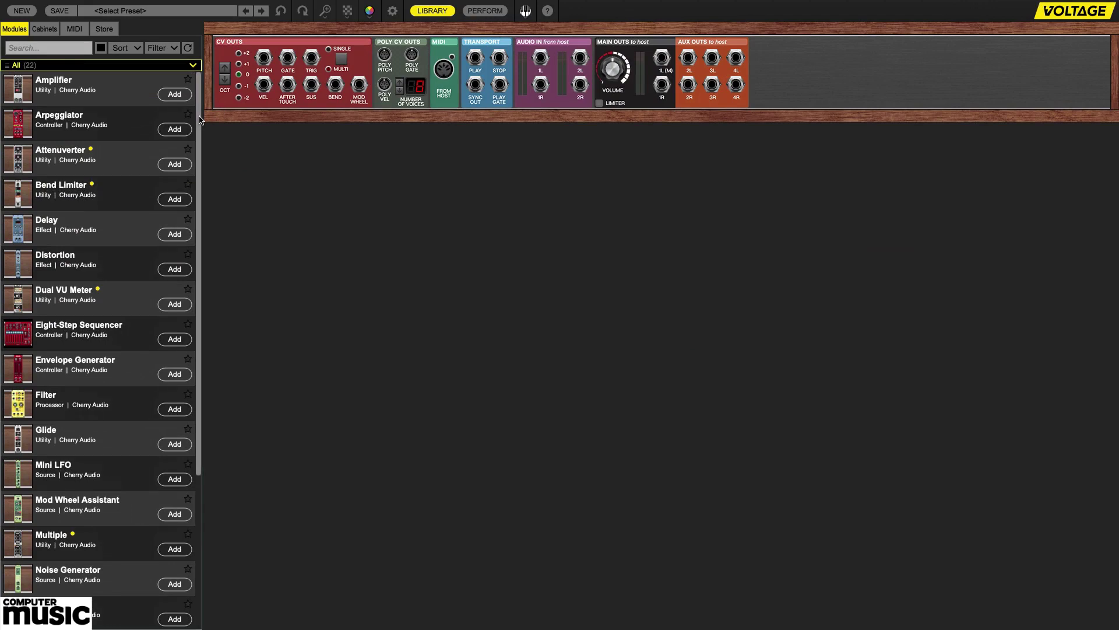
# Find Oscillator in the Modules list and add it below the default I/O modules.
pyautogui.moveTo(199, 120); pyautogui.dragTo(198, 300)
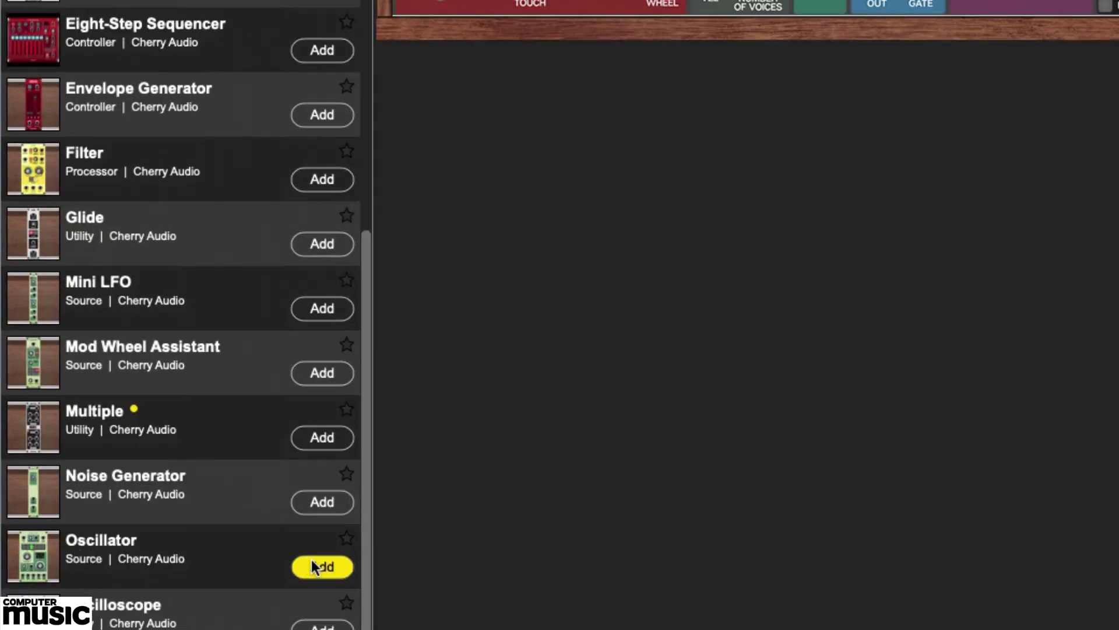
pyautogui.click(315, 567)
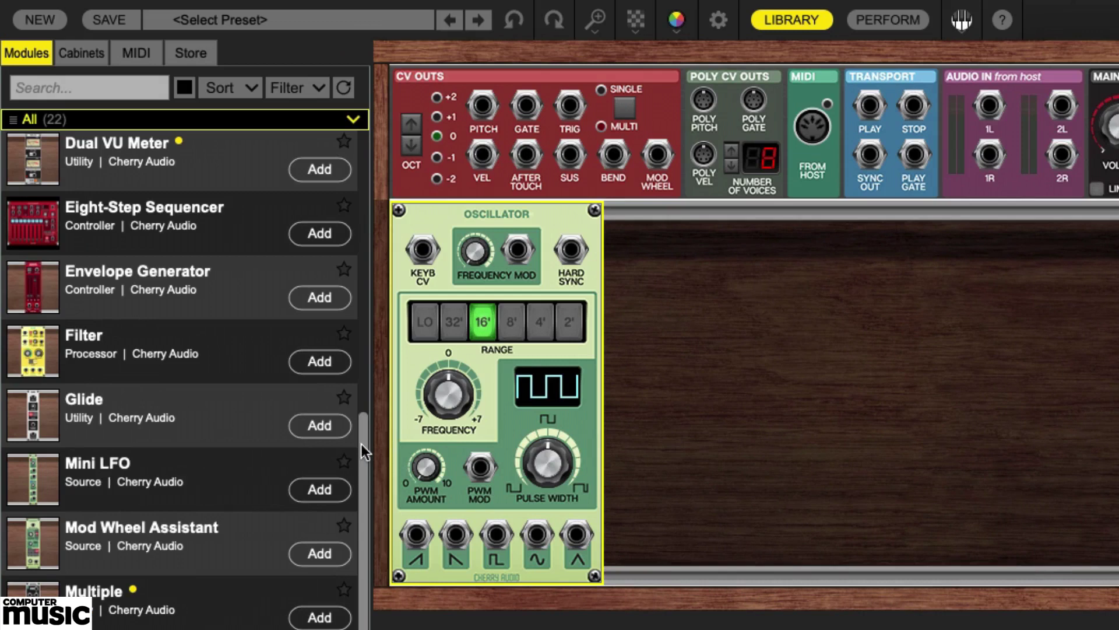
# Add an Amplifier module and cable its Output into Main Outs 1L (M).
pyautogui.moveTo(362, 443); pyautogui.dragTo(362, 165)
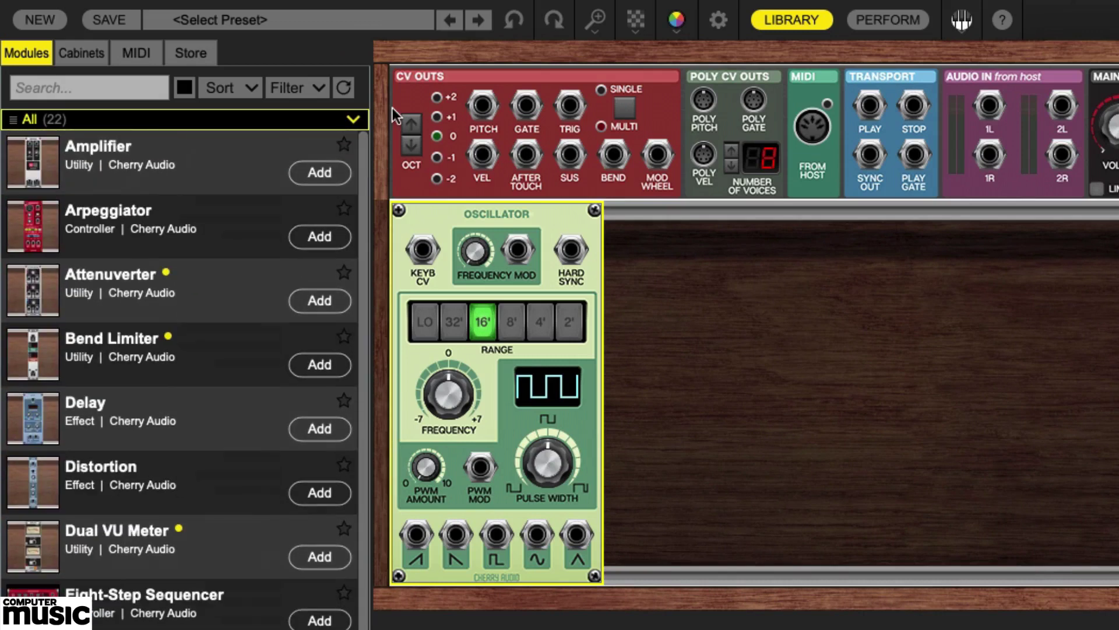
pyautogui.click(321, 176)
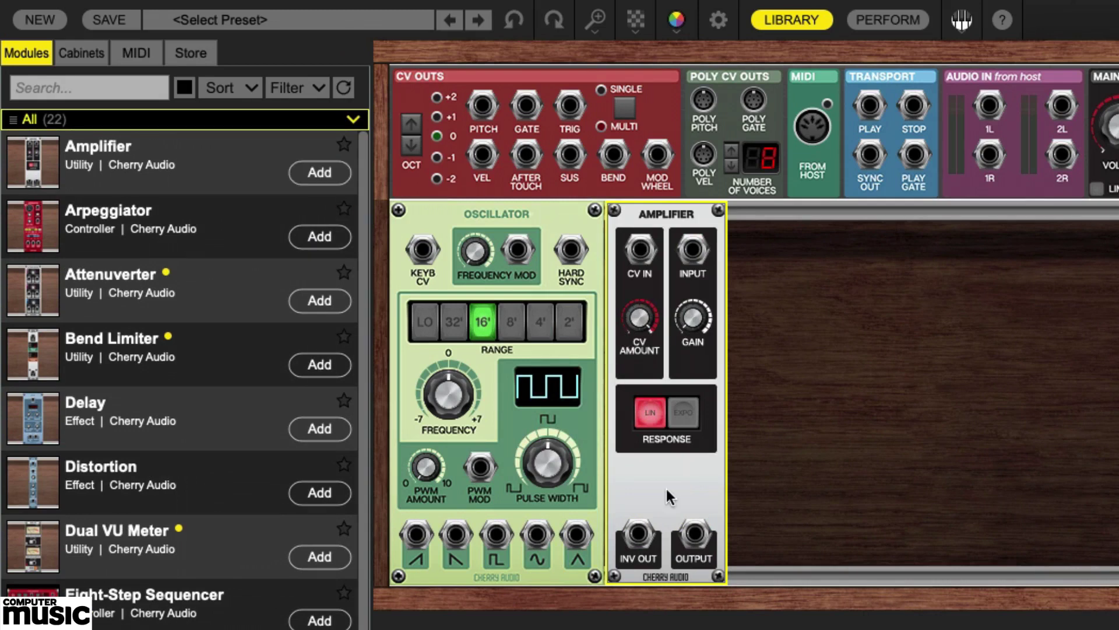
pyautogui.moveTo(695, 535); pyautogui.dragTo(1118, 185)
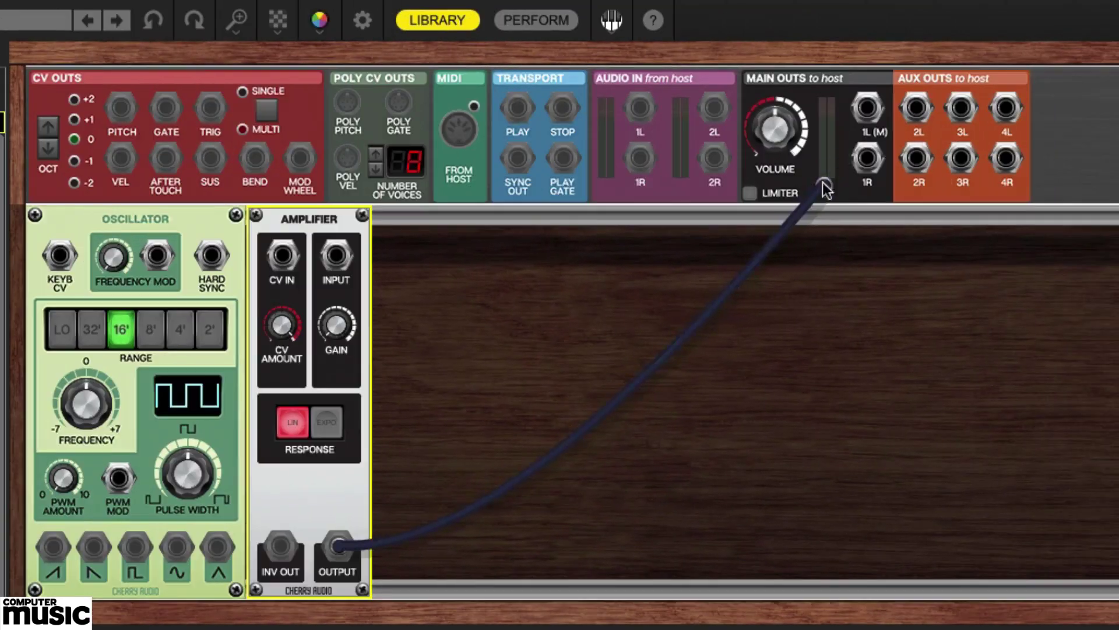
pyautogui.moveTo(824, 189); pyautogui.dragTo(865, 109)
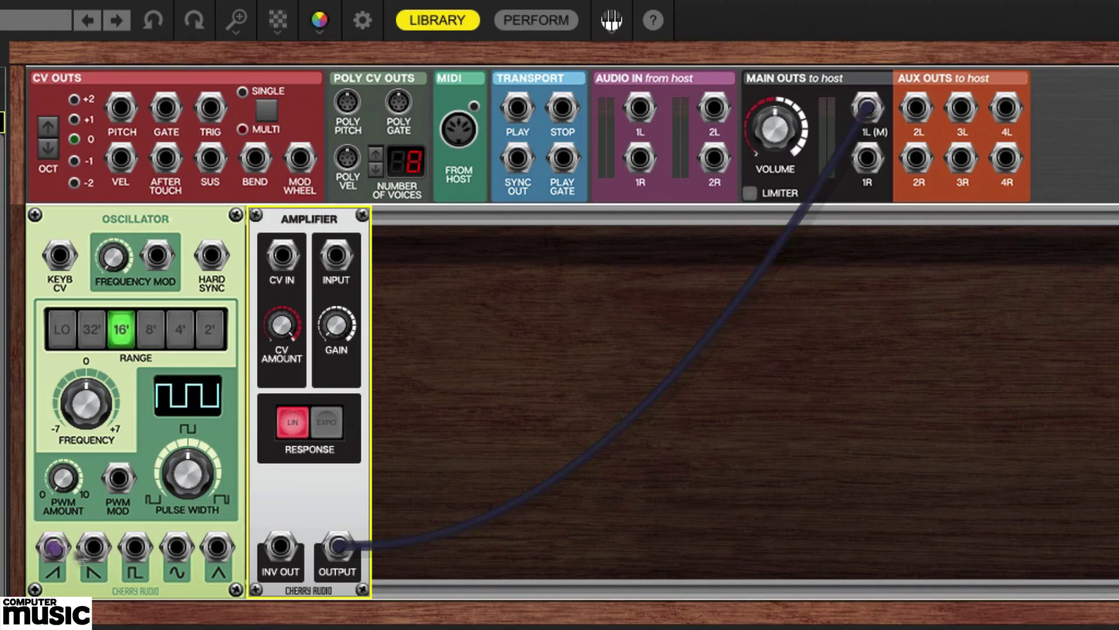
# Cable the Oscillator's saw output to the Amplifier Input and raise the gain to 41.1%.
pyautogui.moveTo(51, 548); pyautogui.dragTo(333, 257)
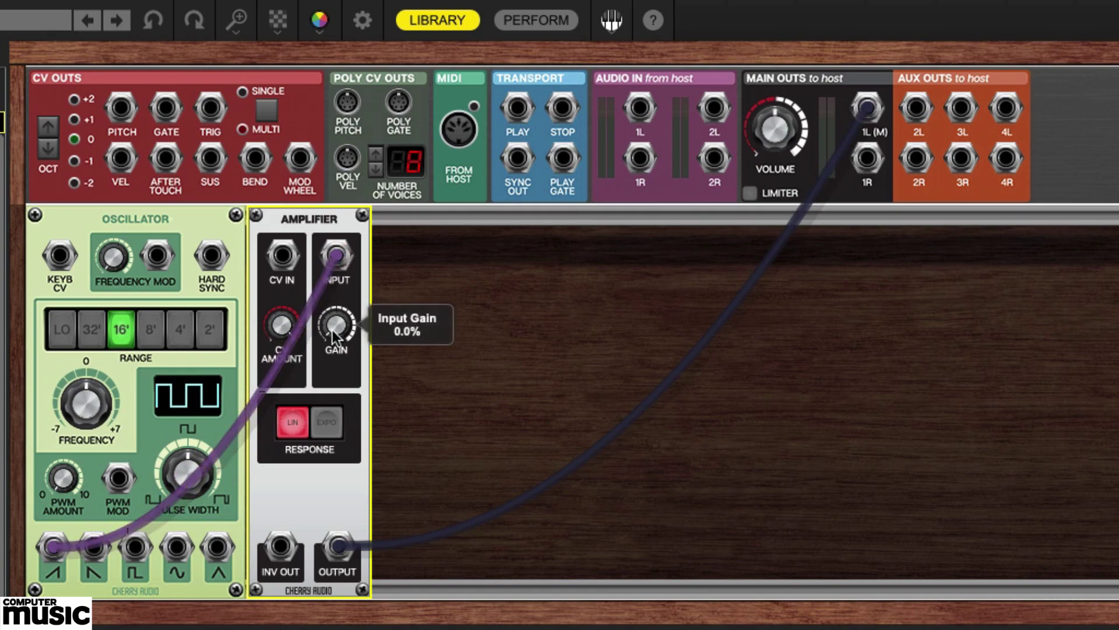
pyautogui.moveTo(333, 330); pyautogui.dragTo(351, 215)
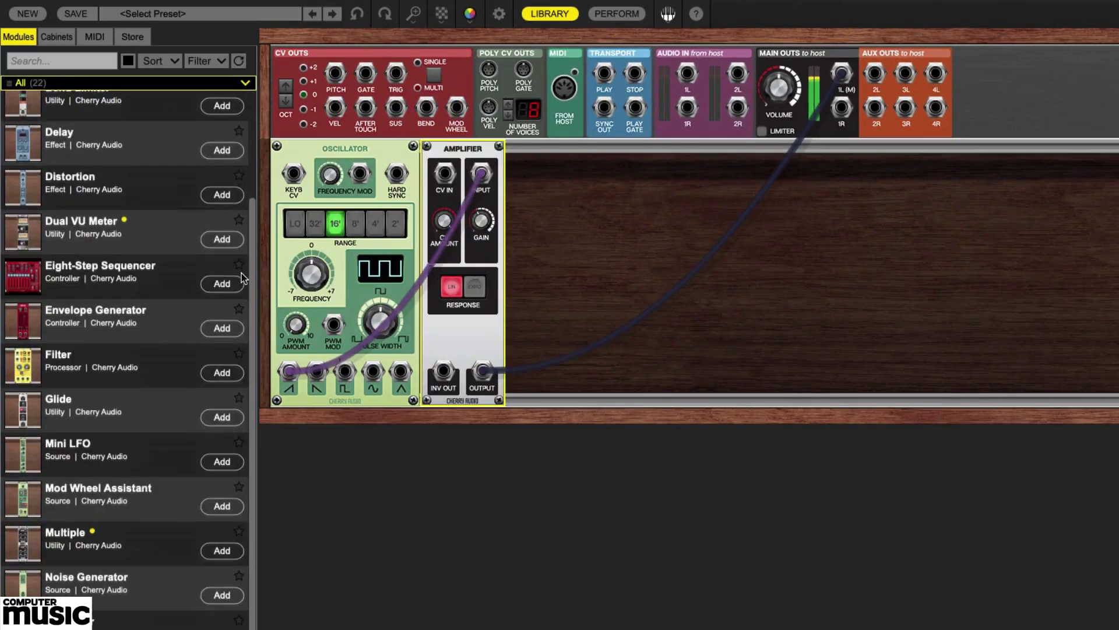
# Add an Oscilloscope beside the Amplifier and expand the Amplifier Output's hex jack cluster.
pyautogui.scroll(-3, 242, 273)
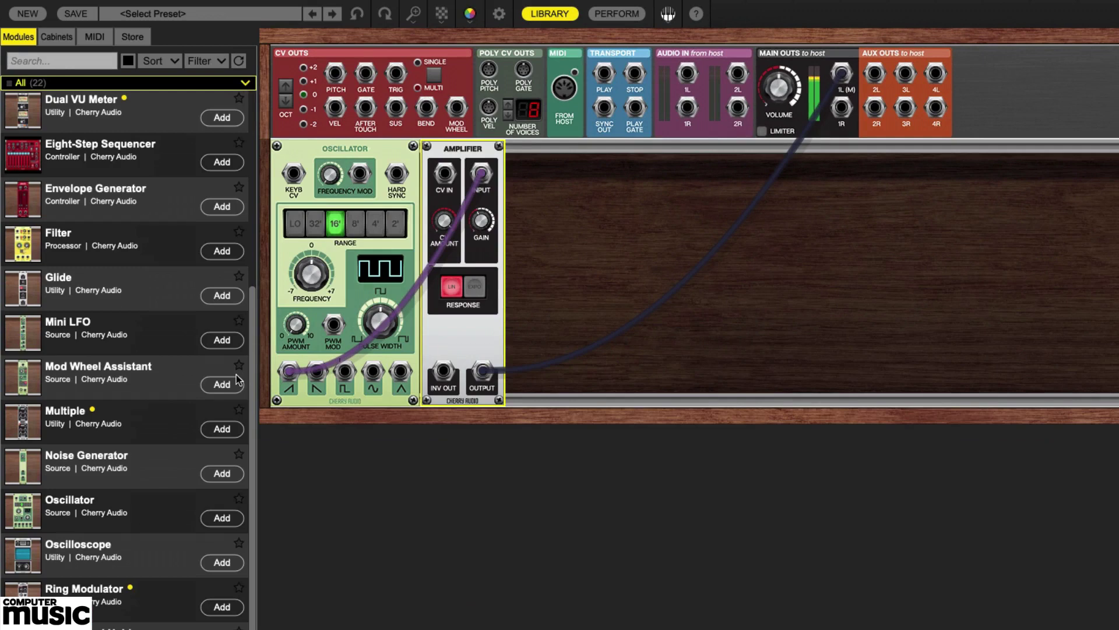
pyautogui.click(222, 563)
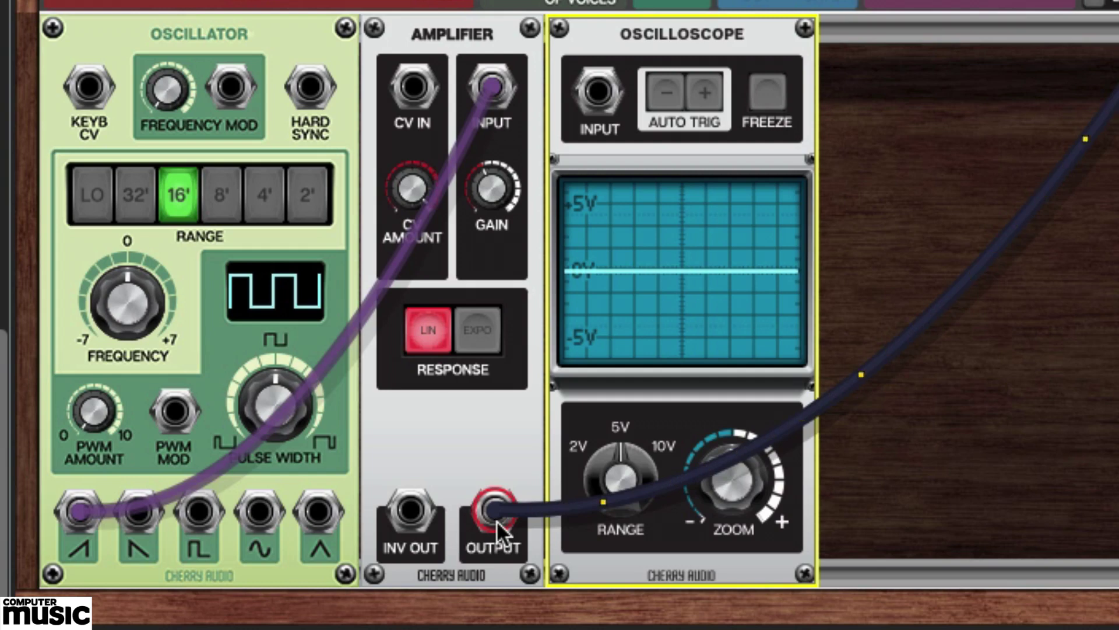
pyautogui.click(496, 520)
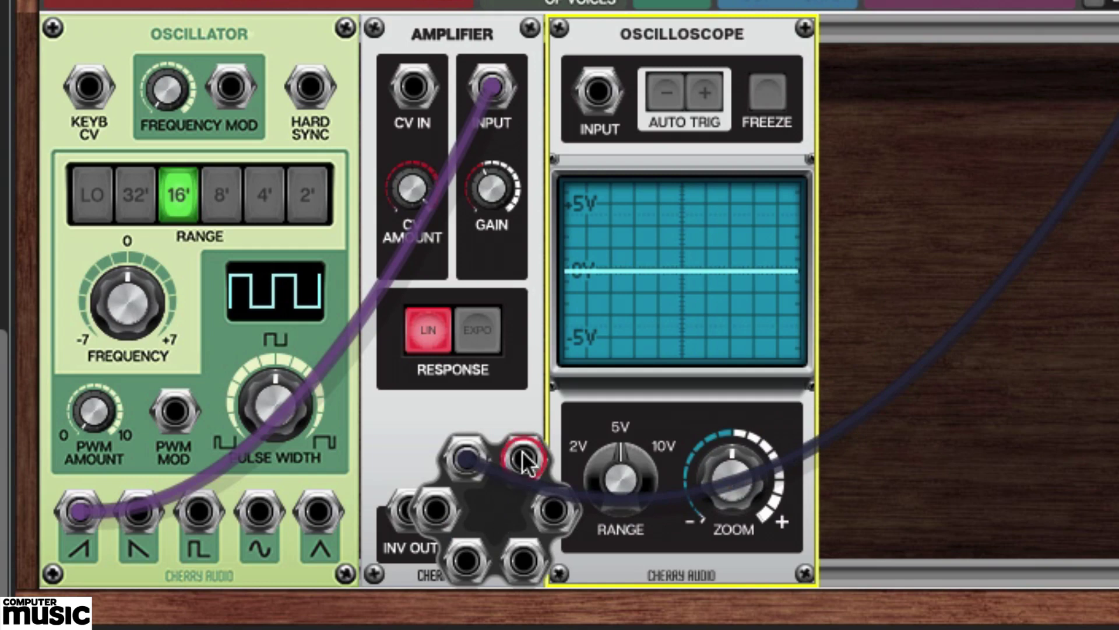
# Patch the Amplifier into the Oscilloscope, then audition pulse, sine and triangle outputs, ending on pulse.
pyautogui.moveTo(523, 458); pyautogui.dragTo(596, 96)
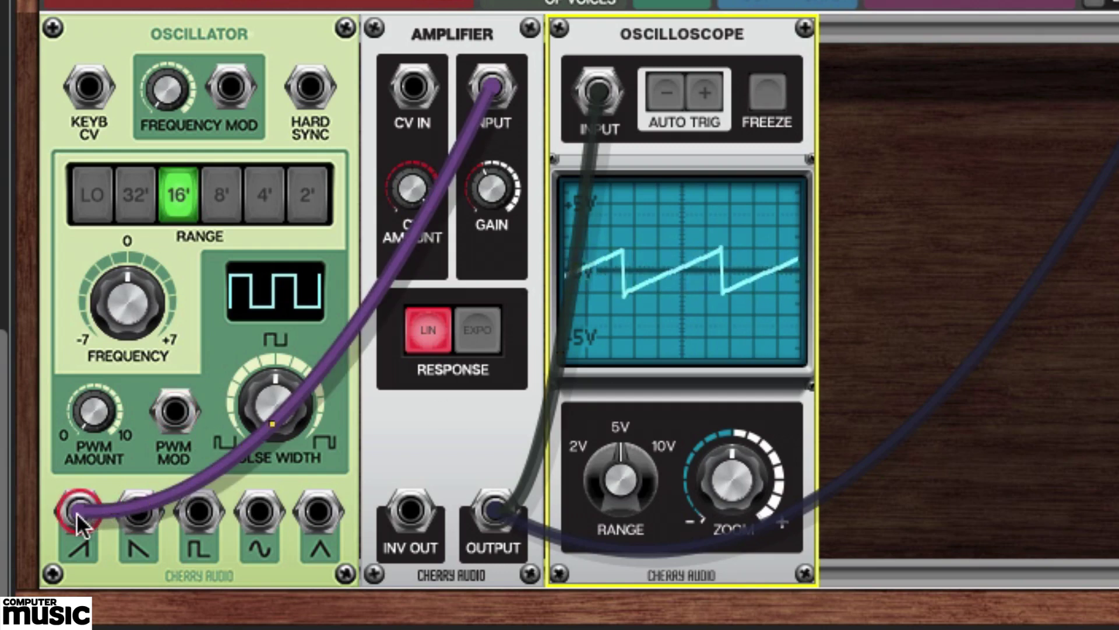
pyautogui.moveTo(75, 512)
pyautogui.mouseDown()
pyautogui.moveTo(156, 542)
pyautogui.moveTo(194, 516)
pyautogui.mouseUp()
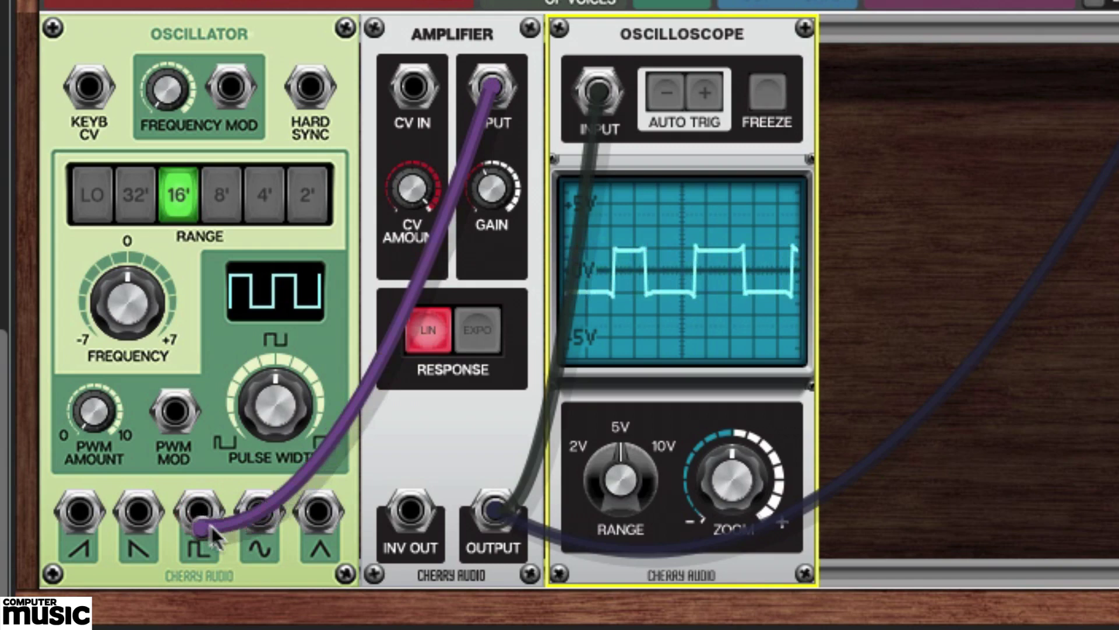
pyautogui.moveTo(211, 524); pyautogui.dragTo(258, 513)
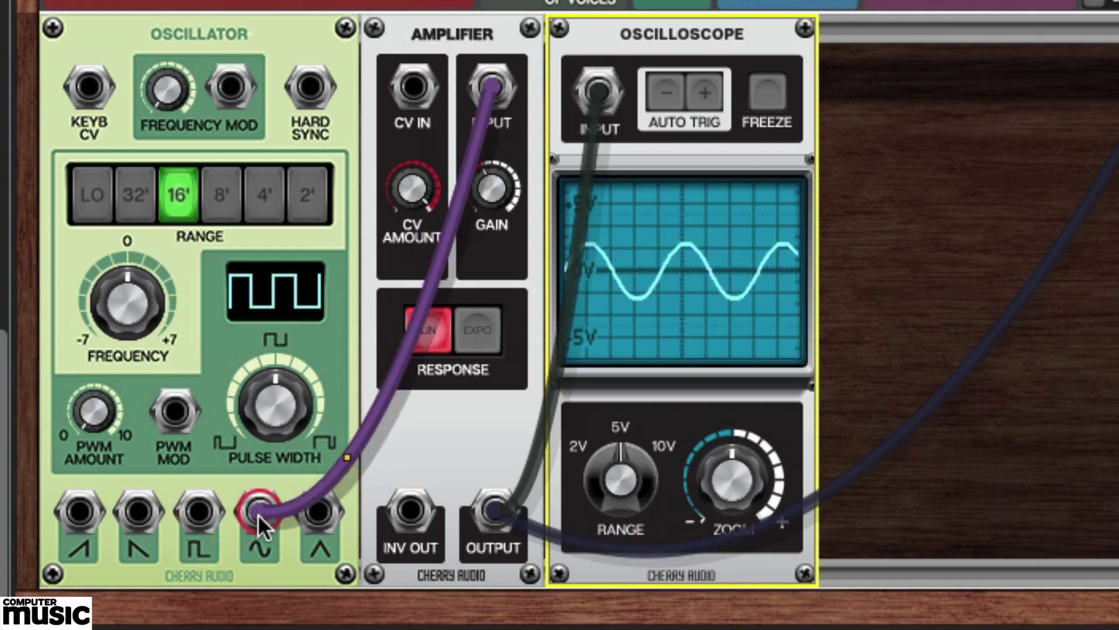
pyautogui.moveTo(257, 513); pyautogui.dragTo(318, 514)
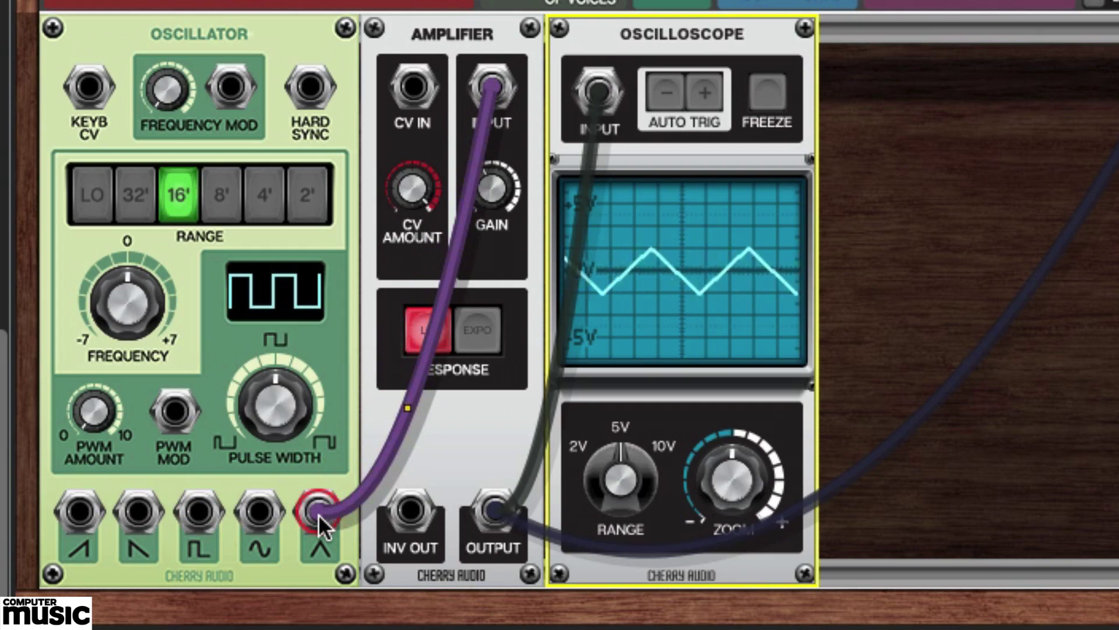
pyautogui.moveTo(318, 513)
pyautogui.mouseDown()
pyautogui.moveTo(78, 509)
pyautogui.moveTo(103, 547)
pyautogui.moveTo(165, 548)
pyautogui.moveTo(195, 514)
pyautogui.mouseUp()
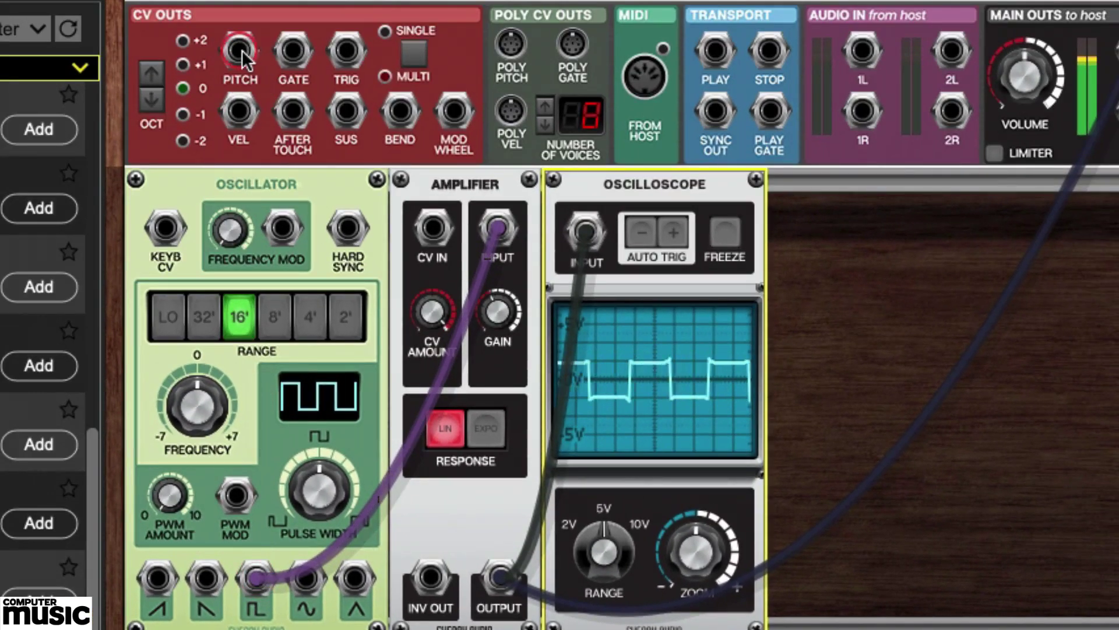
# Cable the CV Outs PITCH jack into the Oscillator's KEYB CV input.
pyautogui.moveTo(243, 52); pyautogui.dragTo(165, 230)
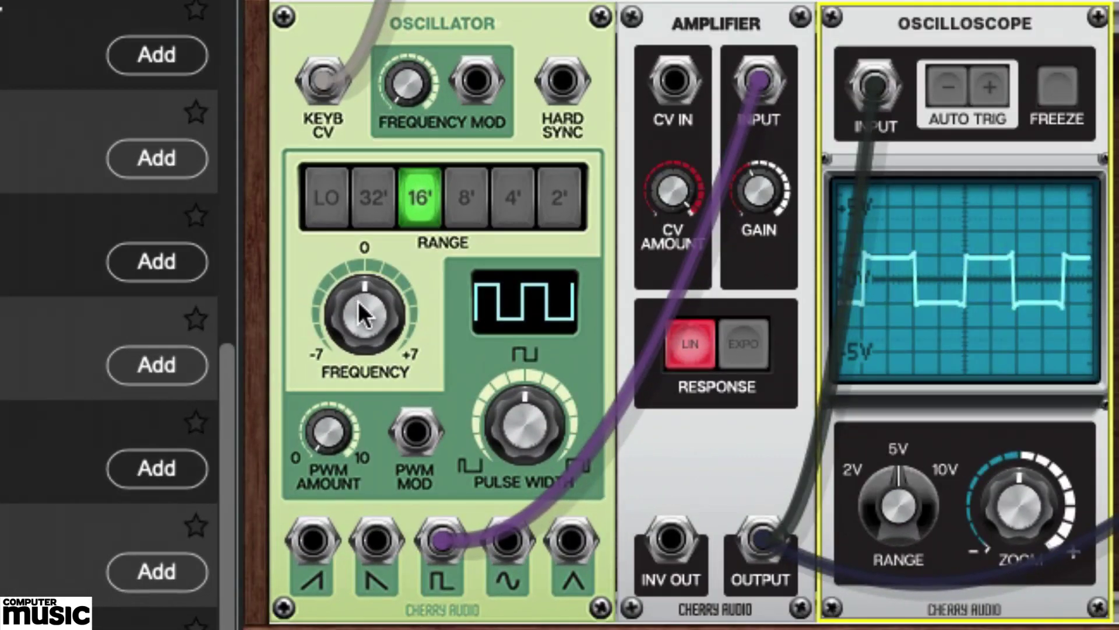
# Try ranges from 2' to 32', settle on 16', and narrow the pulse width to 11.6%.
pyautogui.moveTo(358, 300)
pyautogui.mouseDown()
pyautogui.moveTo(340, 323)
pyautogui.moveTo(311, 503)
pyautogui.moveTo(325, 400)
pyautogui.moveTo(358, 301)
pyautogui.mouseUp()
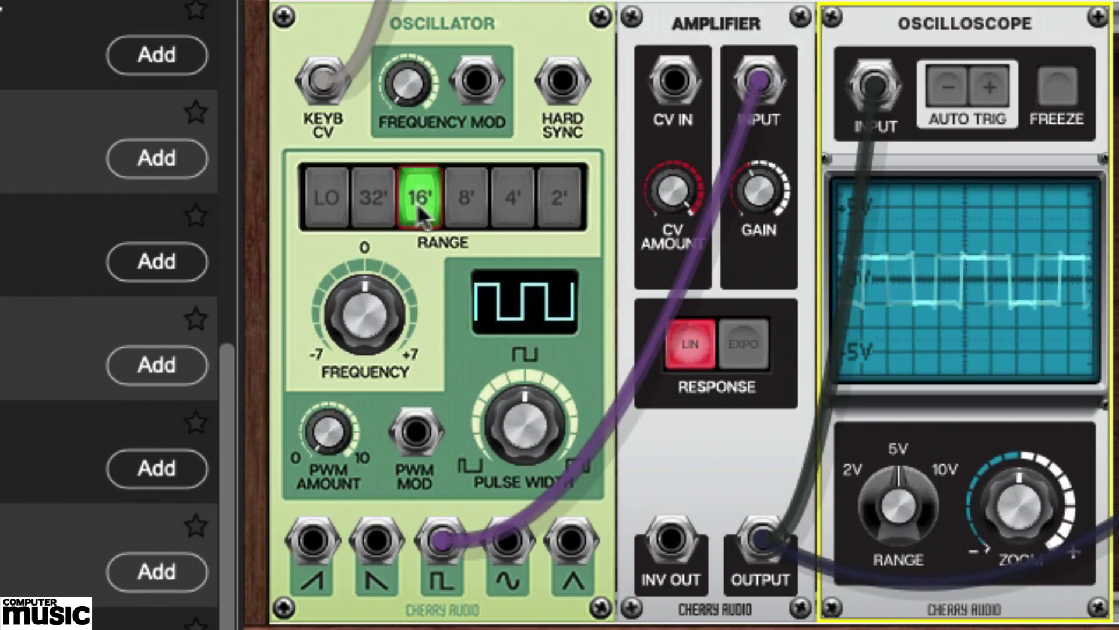
pyautogui.click(470, 210)
pyautogui.click(508, 210)
pyautogui.click(554, 211)
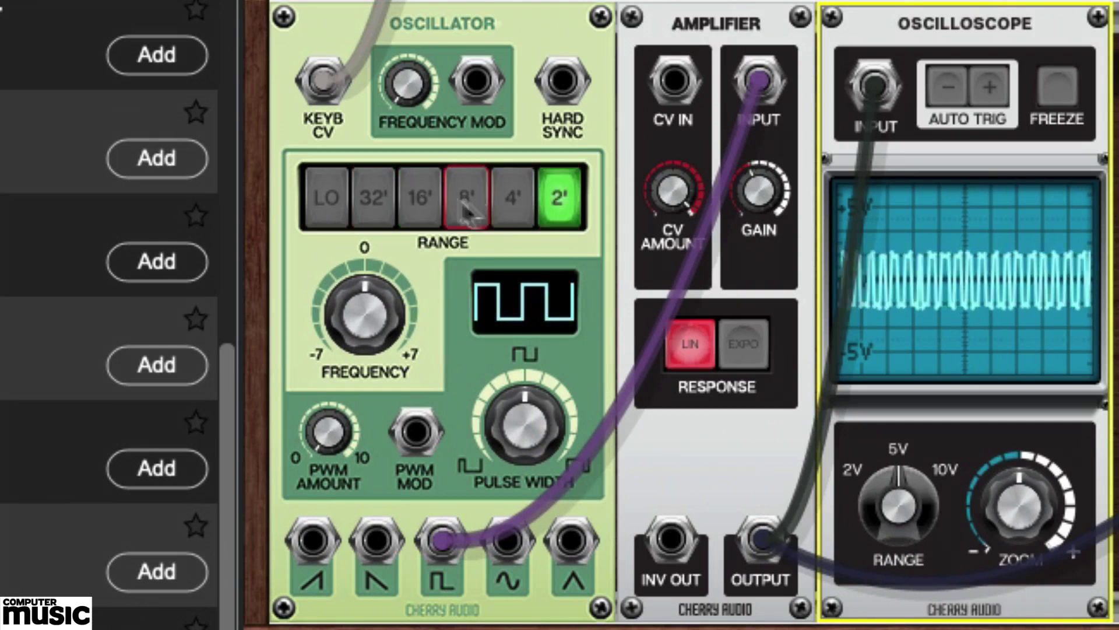
pyautogui.click(378, 200)
pyautogui.click(415, 204)
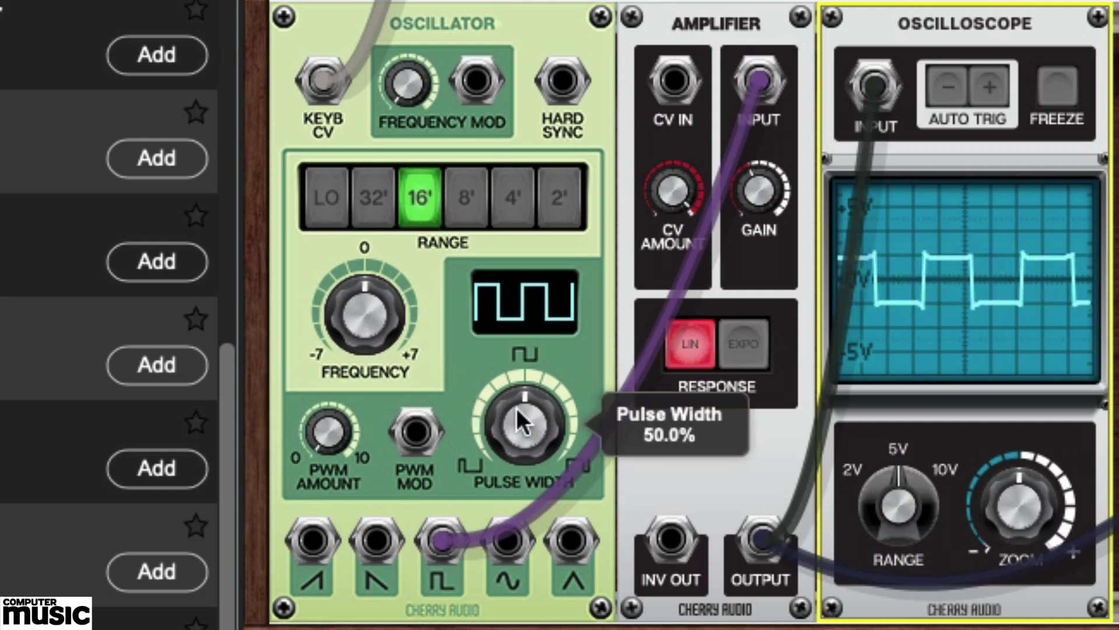
pyautogui.moveTo(520, 403); pyautogui.dragTo(446, 569)
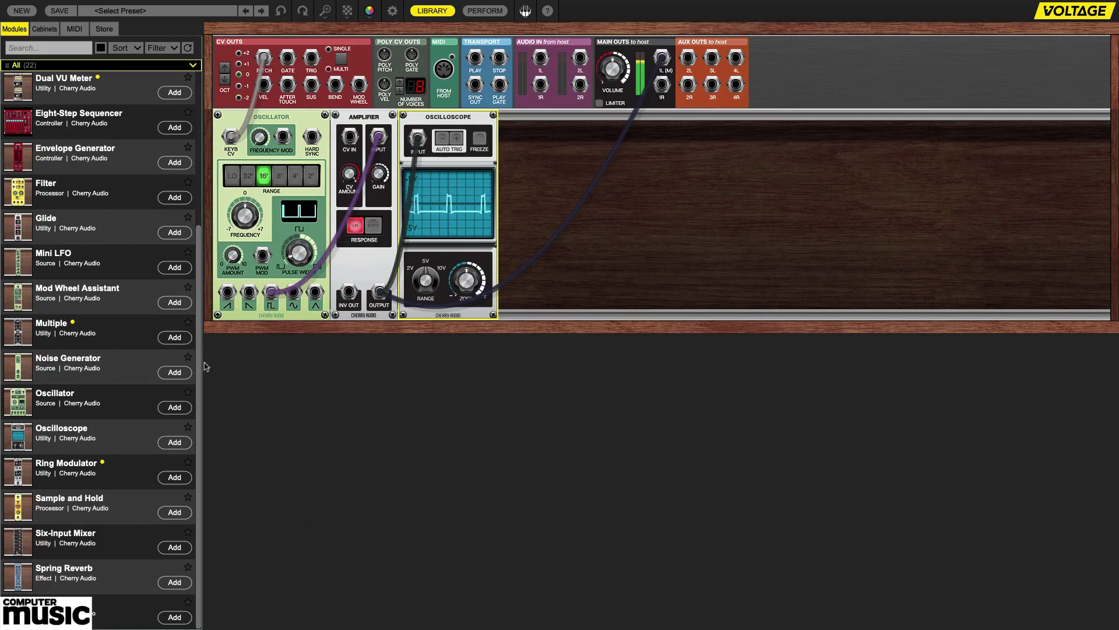
# Add another Oscillator, drag it into a new row below the first, and select LO range.
pyautogui.click(174, 407)
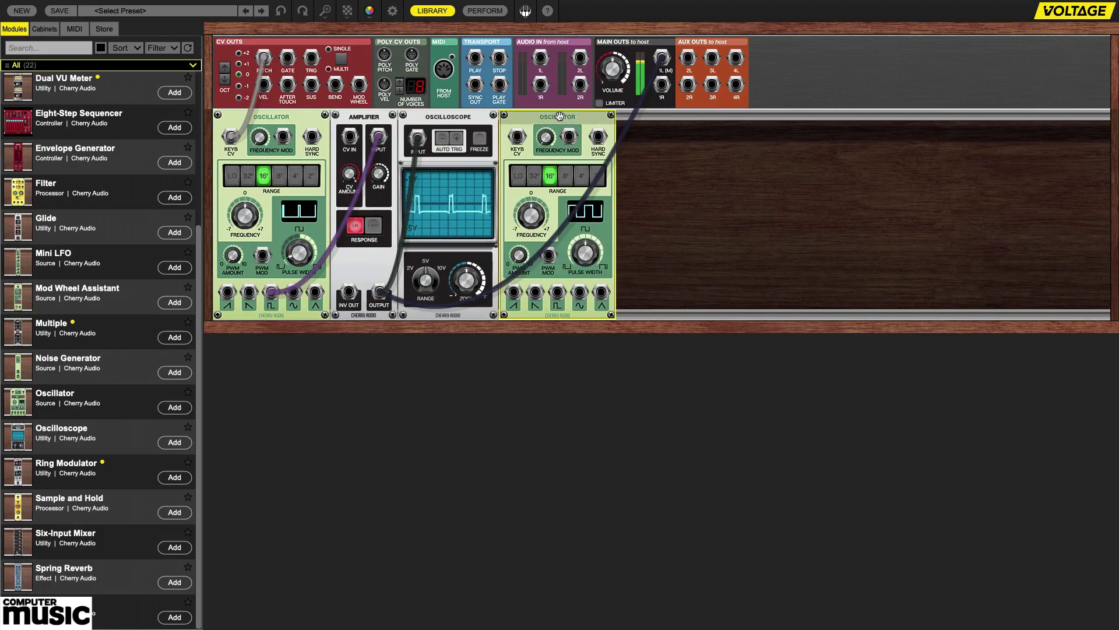
pyautogui.moveTo(551, 118); pyautogui.dragTo(281, 332)
pyautogui.moveTo(398, 326); pyautogui.dragTo(373, 322)
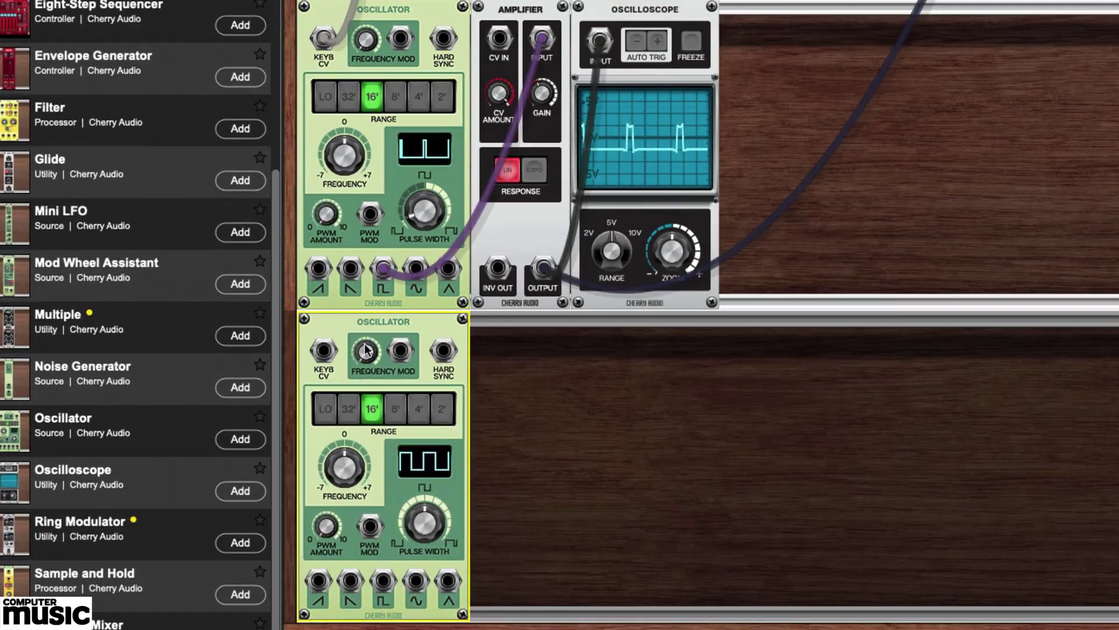
pyautogui.click(325, 409)
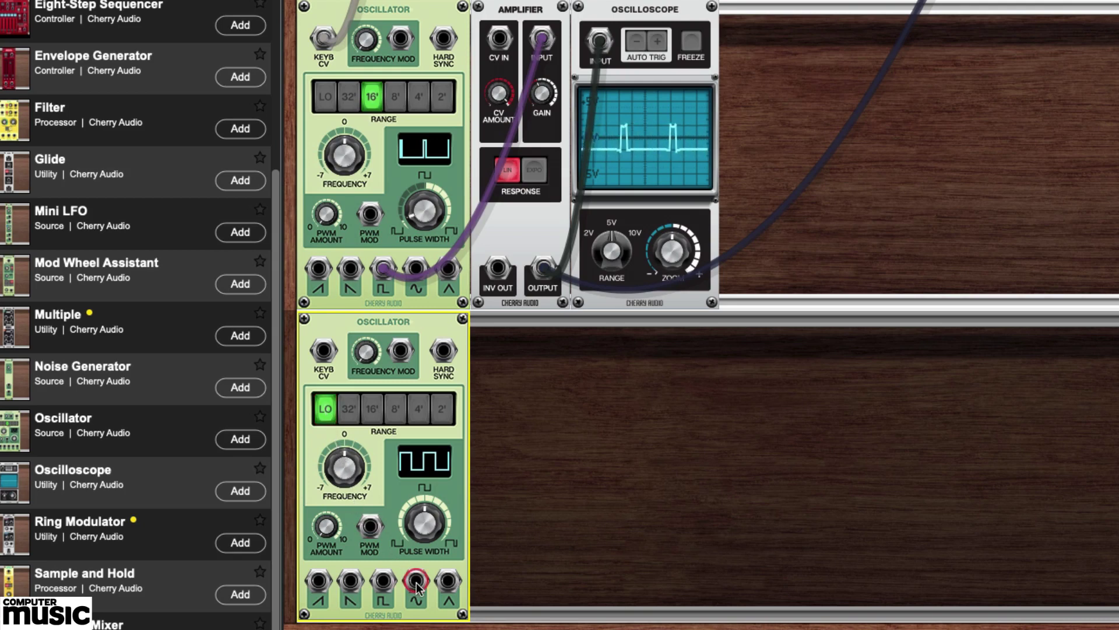
# Patch the LO sine into the upper PWM MOD, set PWM amount to 0.73, and raise LO frequency.
pyautogui.moveTo(416, 581); pyautogui.dragTo(372, 220)
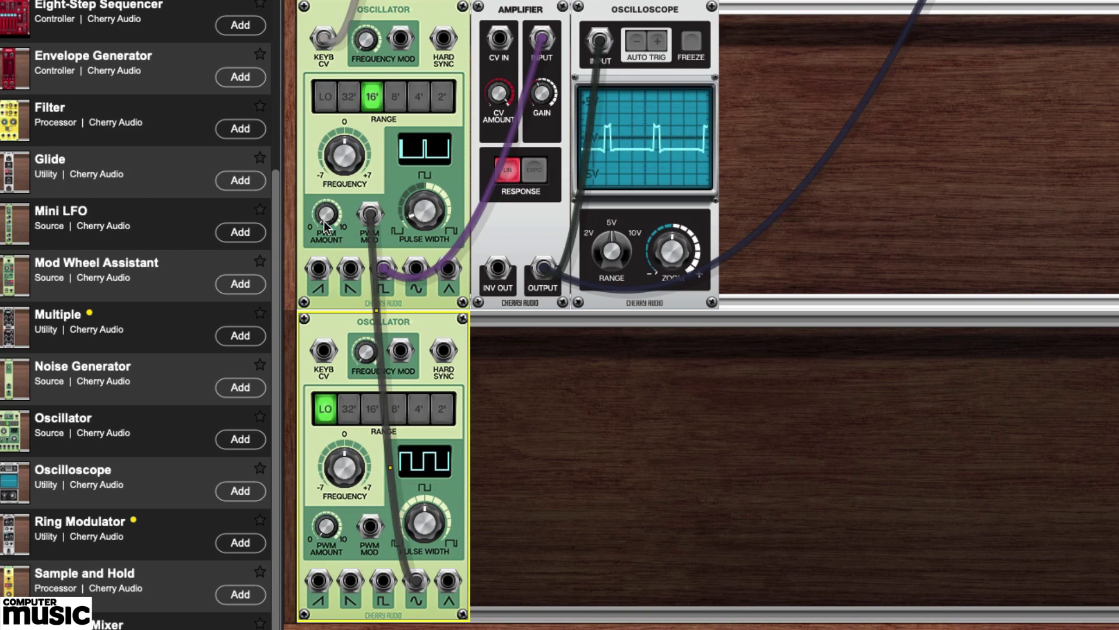
pyautogui.moveTo(325, 227); pyautogui.dragTo(358, 70)
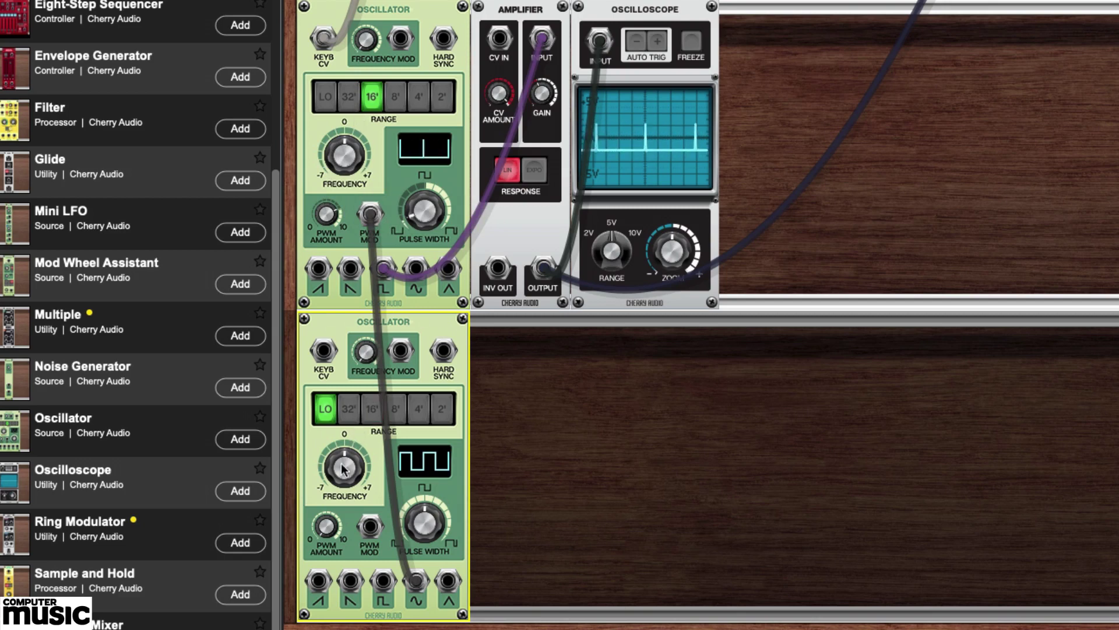
pyautogui.moveTo(344, 468)
pyautogui.moveTo(343, 468); pyautogui.dragTo(328, 541)
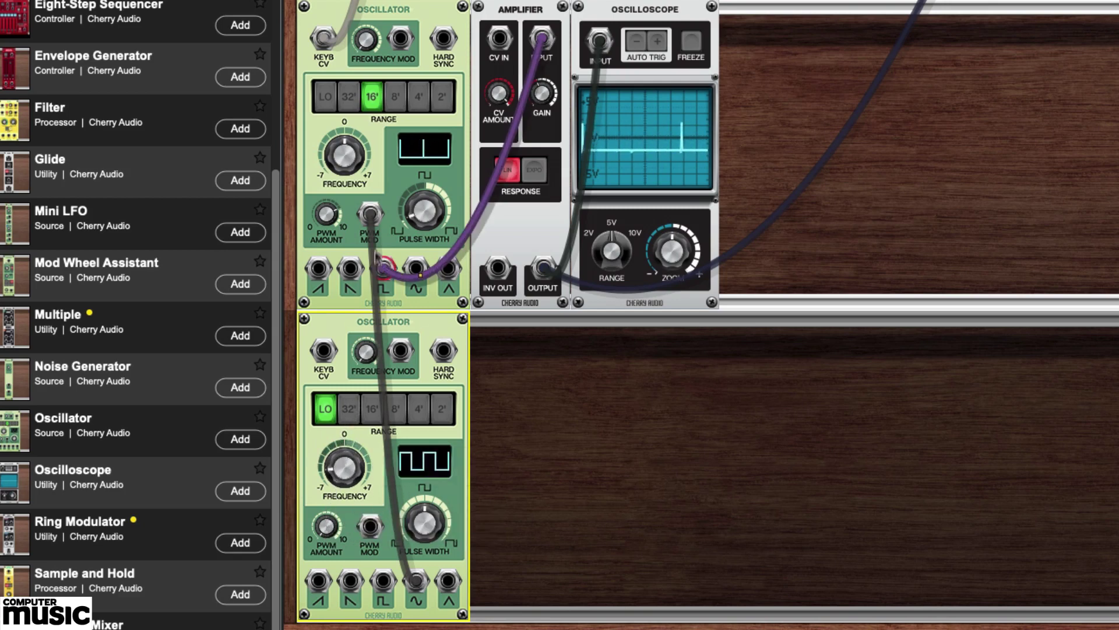
# Replace the PWM cable with LO saw into Frequency Mod at 27.7%, LO frequency -1.99.
pyautogui.moveTo(371, 215); pyautogui.dragTo(506, 385)
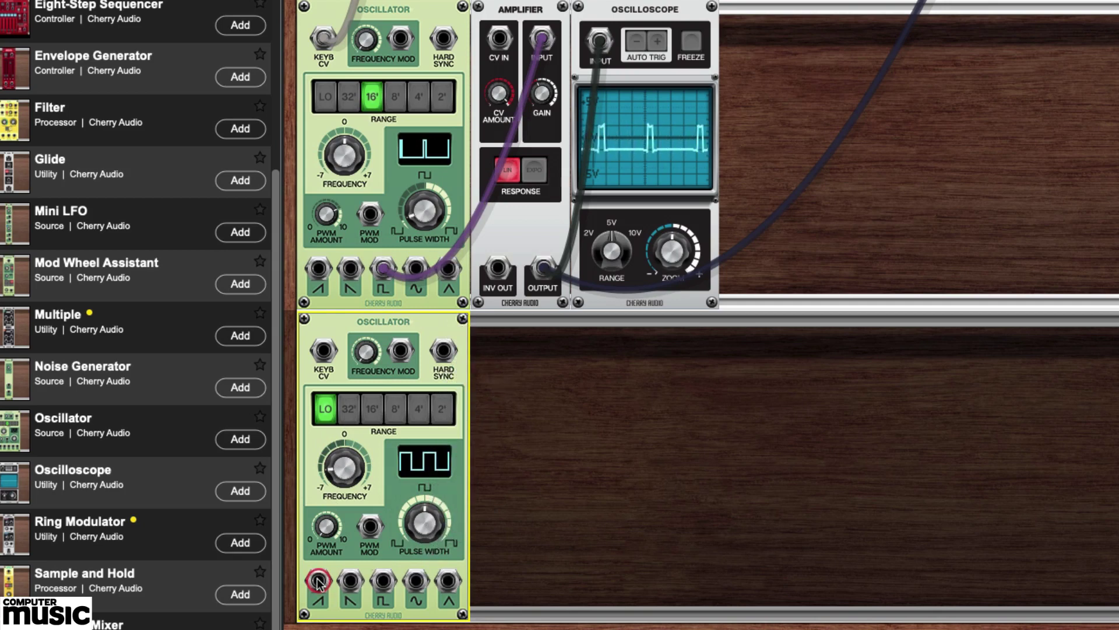
pyautogui.moveTo(318, 581); pyautogui.dragTo(401, 41)
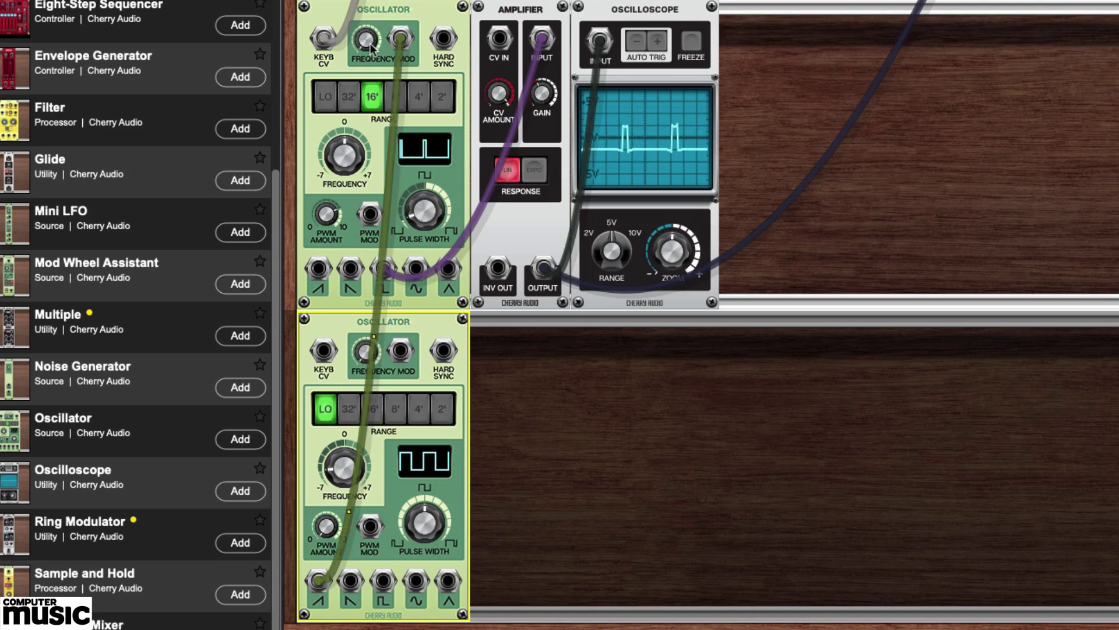
pyautogui.moveTo(363, 49); pyautogui.dragTo(363, 41)
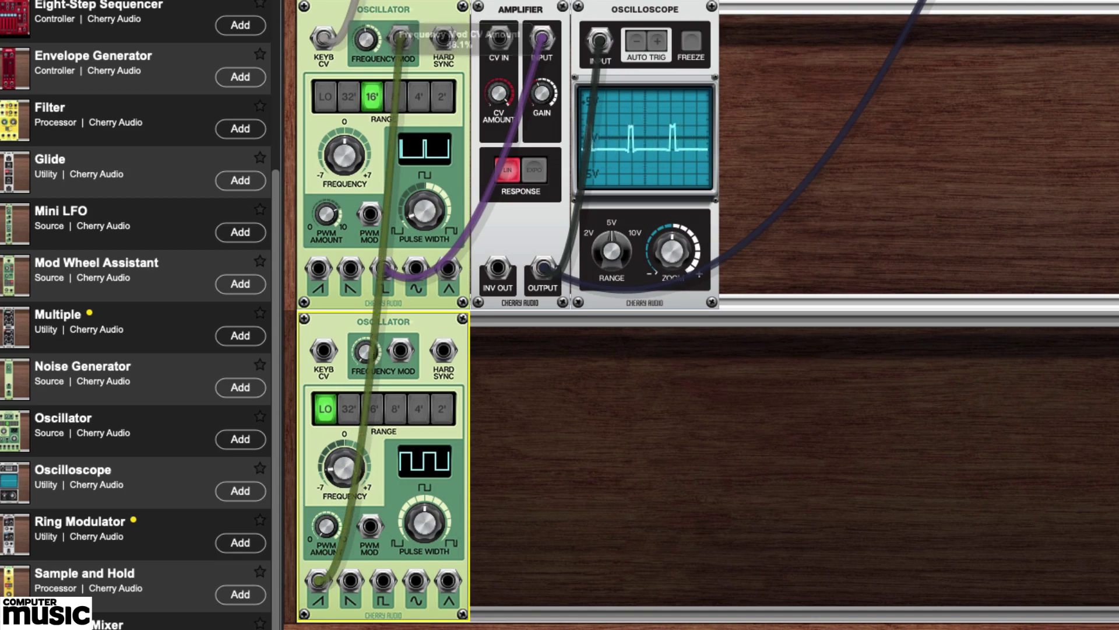
pyautogui.moveTo(333, 474); pyautogui.dragTo(340, 432)
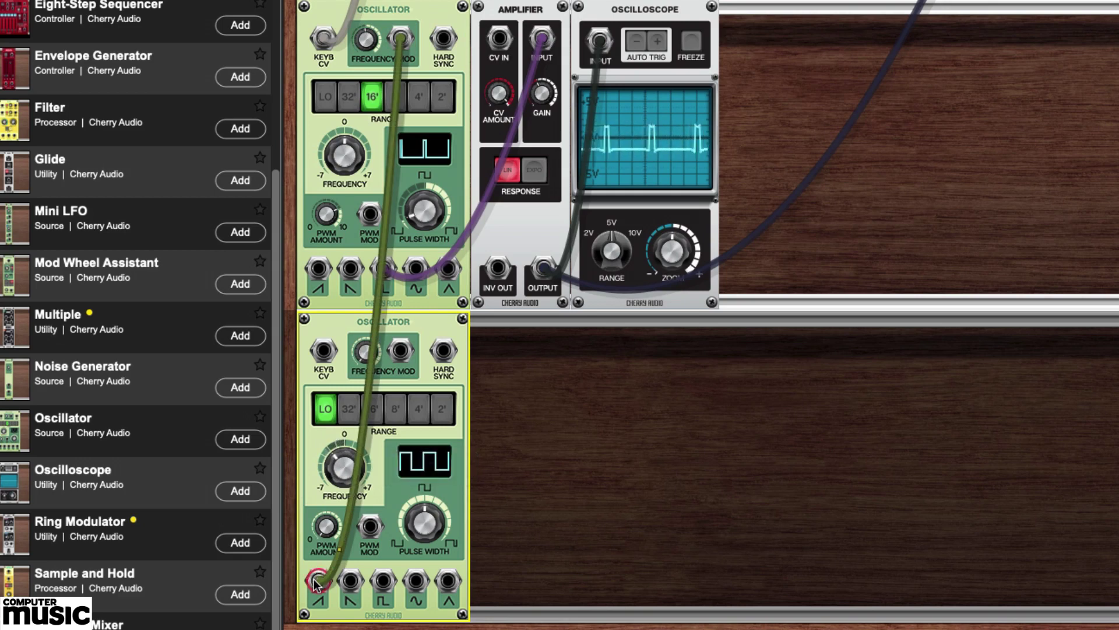
# Move the modulation cable to the LO ramp output and raise LO frequency to -0.46.
pyautogui.moveTo(315, 583); pyautogui.dragTo(348, 583)
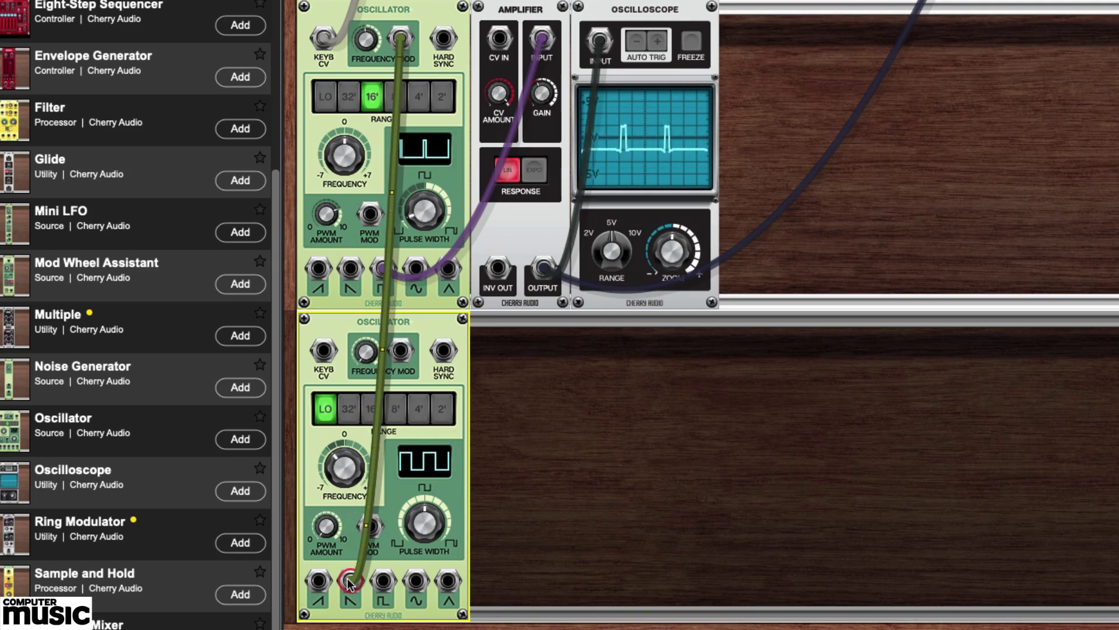
pyautogui.moveTo(350, 582); pyautogui.dragTo(319, 581)
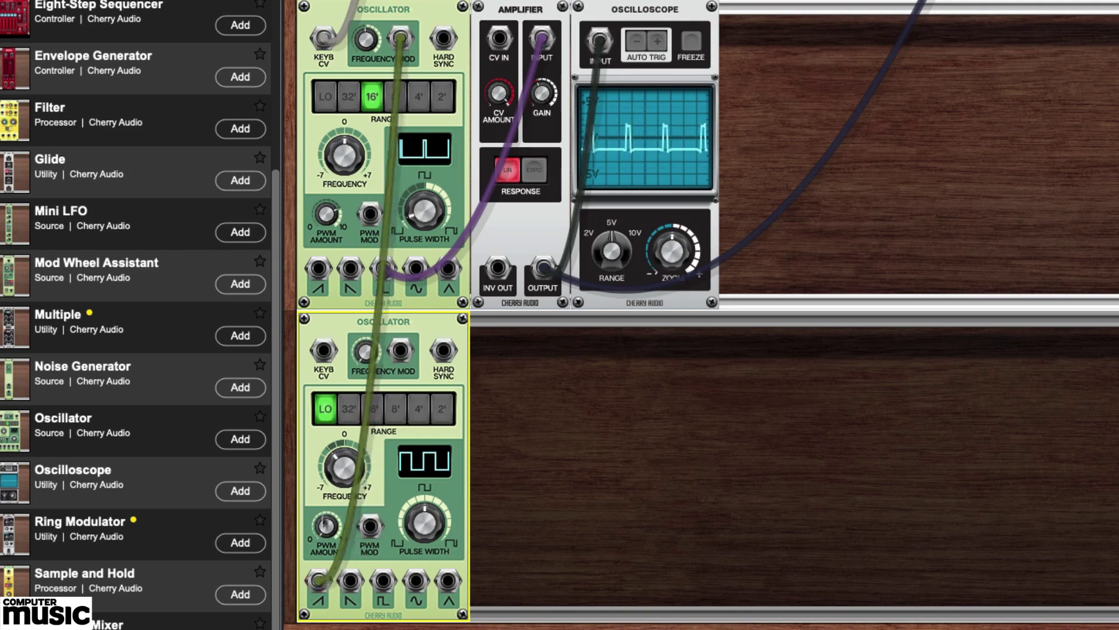
pyautogui.moveTo(337, 475); pyautogui.dragTo(342, 437)
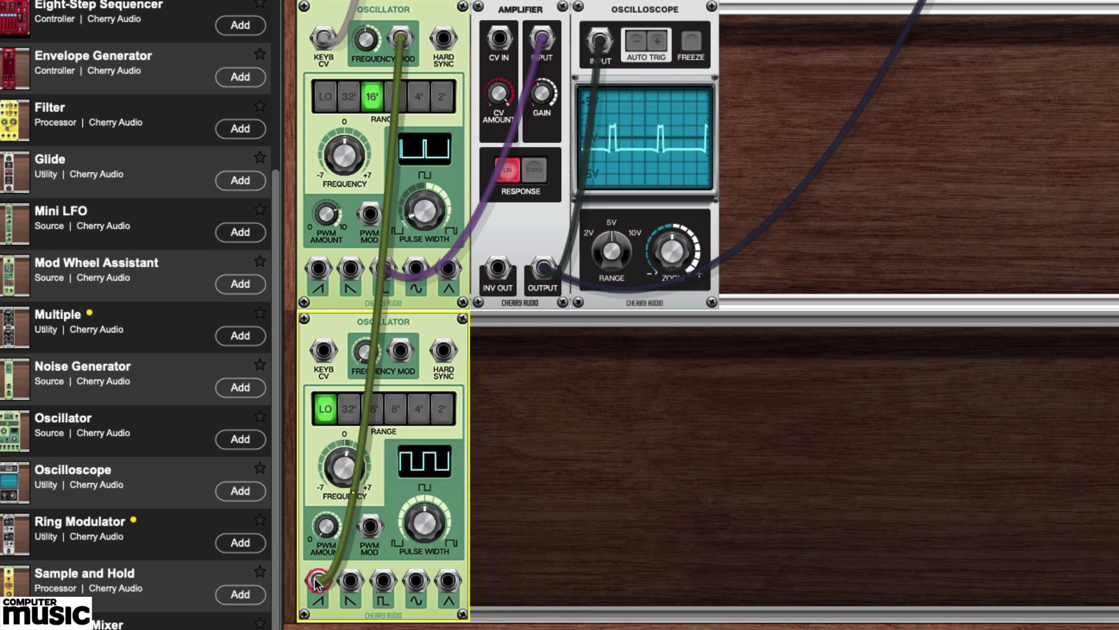
pyautogui.moveTo(315, 583); pyautogui.dragTo(348, 581)
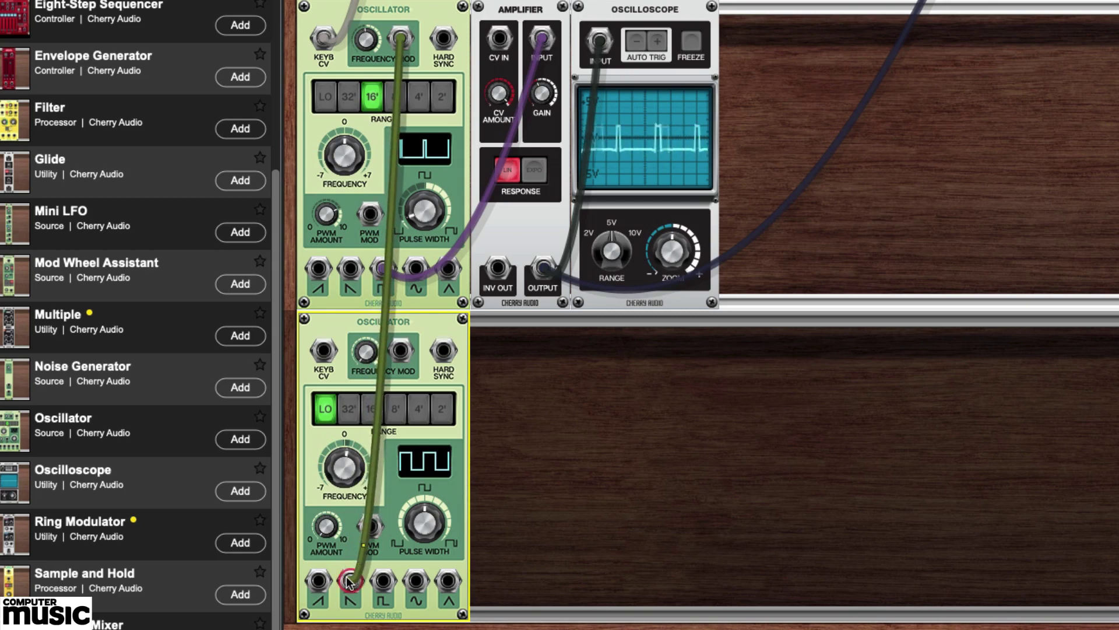